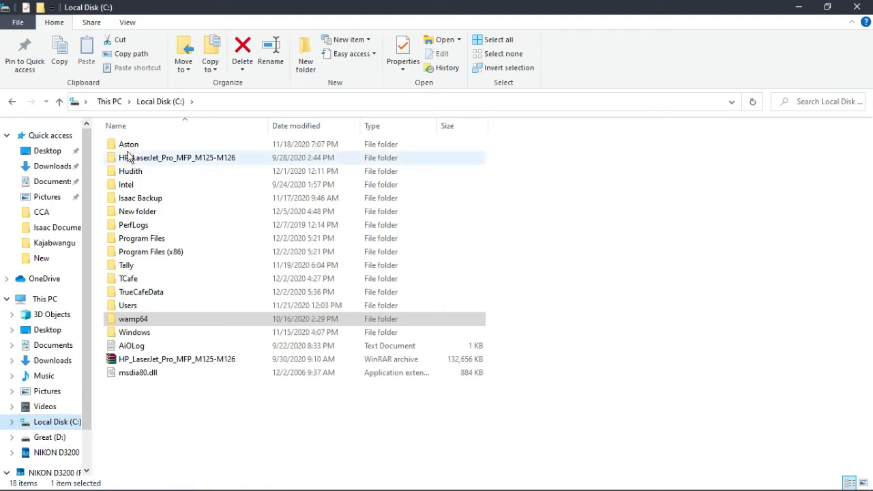
{"action": "double_click", "coordinate": [172, 318]}
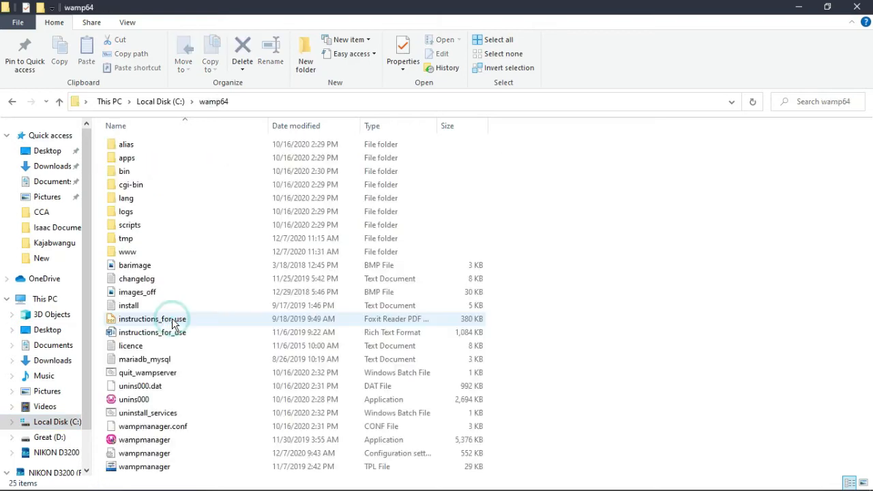
{"action": "double_click", "coordinate": [151, 251]}
{"action": "right_click", "coordinate": [145, 362]}
{"action": "left_click", "coordinate": [230, 331]}
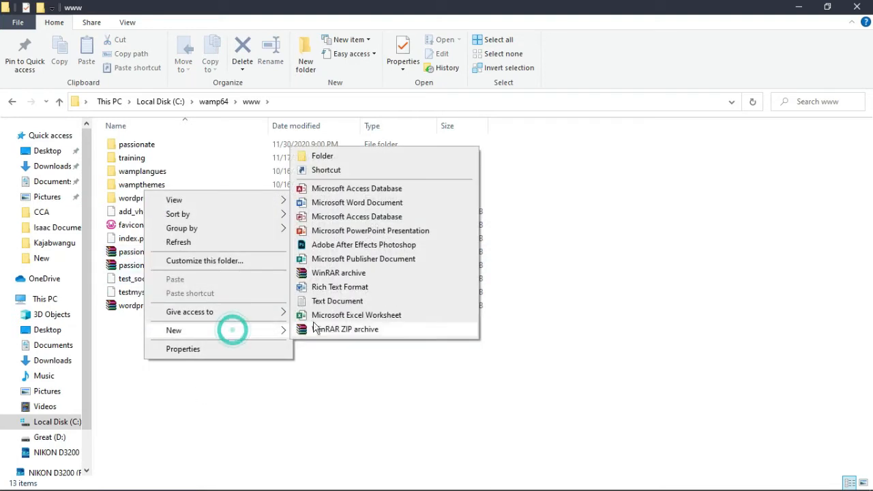
{"action": "left_click", "coordinate": [350, 157]}
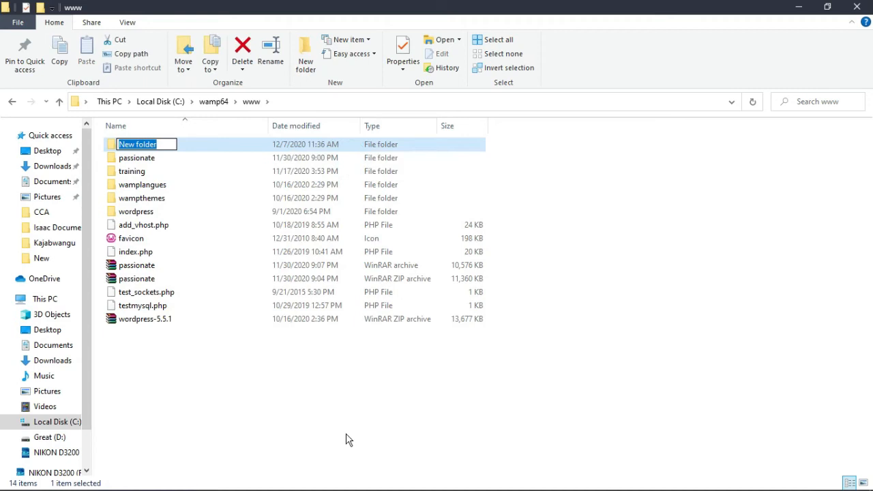
{"action": "type", "text": "mywebsite"}
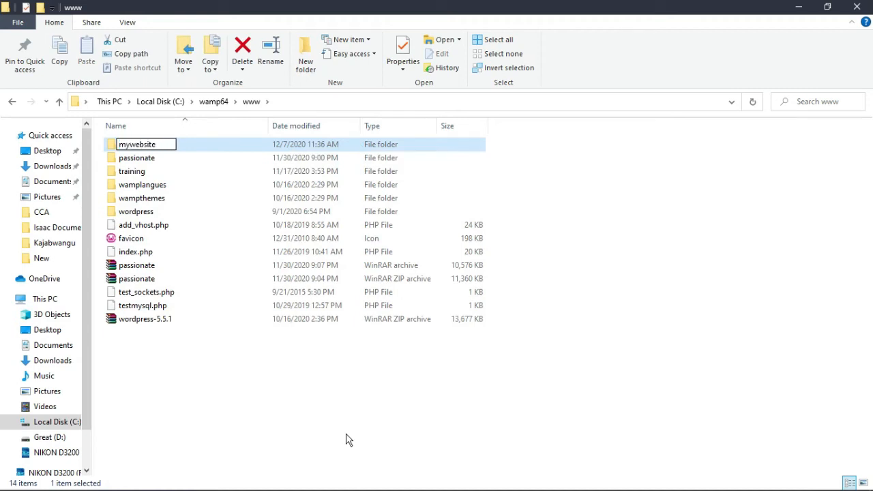
{"action": "key", "text": "Return"}
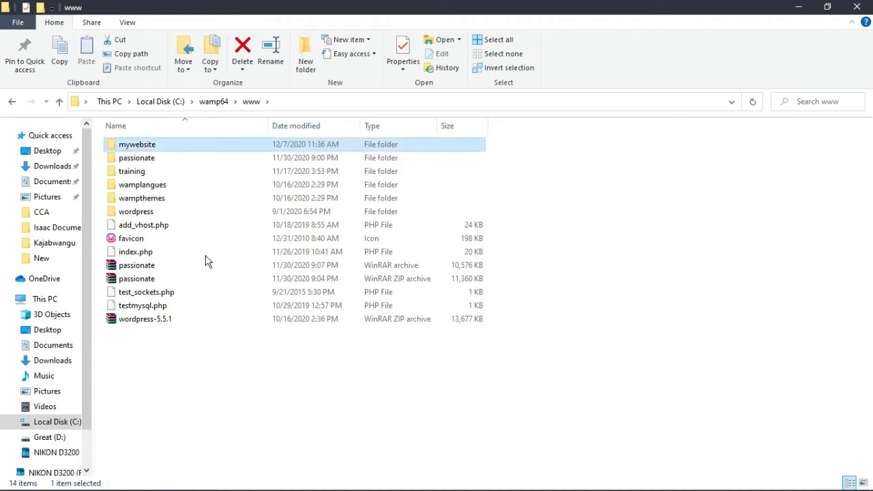
Copy all 19 items from the wordpress folder into the mywebsite folder
{"action": "double_click", "coordinate": [161, 213]}
{"action": "left_click_drag", "start_coordinate": [234, 424], "coordinate": [185, 140]}
{"action": "key", "text": "ctrl+c"}
{"action": "key", "text": "alt+Up"}
{"action": "left_click", "coordinate": [174, 146]}
{"action": "double_click", "coordinate": [174, 146]}
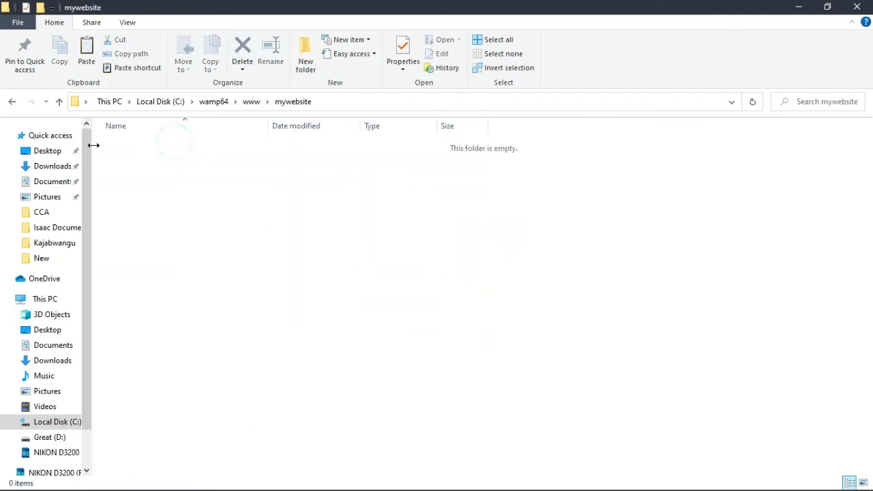
{"action": "key", "text": "ctrl+v"}
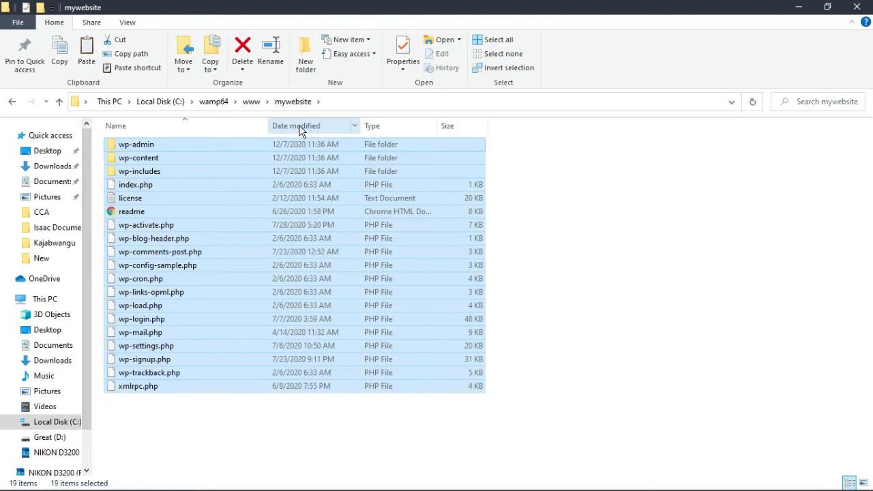
{"action": "key", "text": "alt+Tab"}
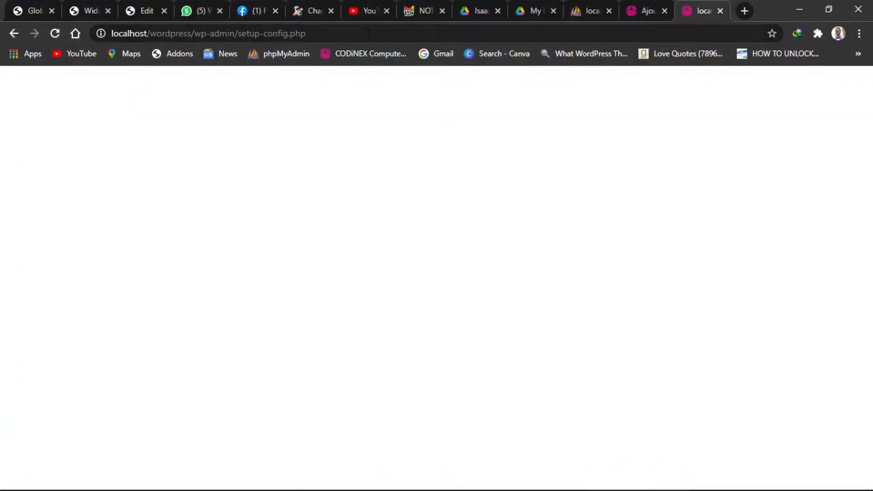
Load the WampServer homepage at 127.0.0.1 and follow its phpmyadmin link under Tools
{"action": "left_click", "coordinate": [357, 33]}
{"action": "type", "text": "lo"}
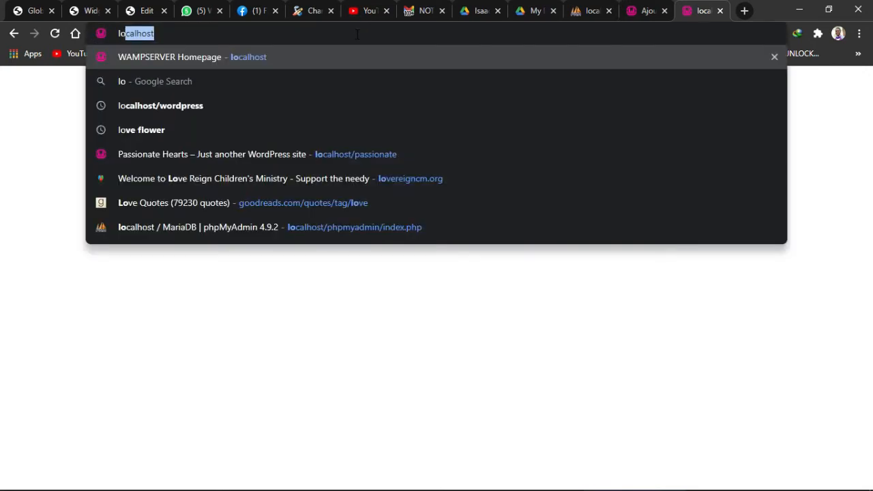
{"action": "type", "text": "calhost"}
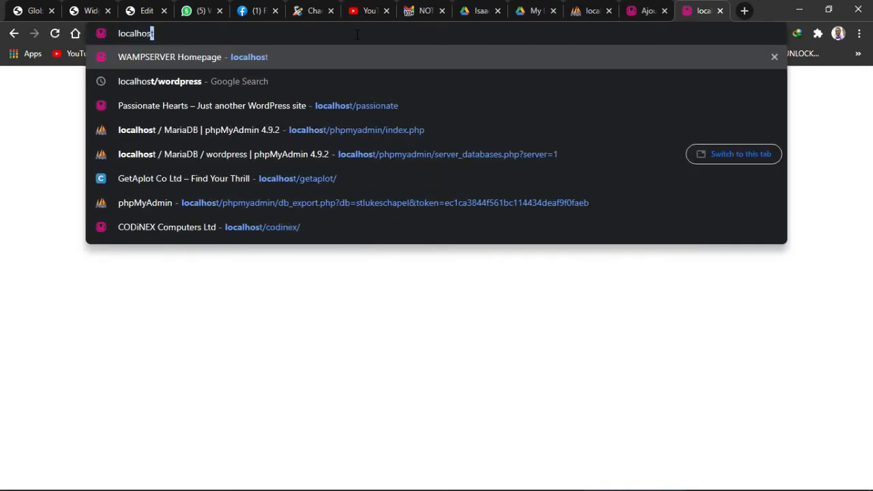
{"action": "key", "text": "BackSpace"}
{"action": "key", "text": "BackSpace"}
{"action": "key", "text": "BackSpace"}
{"action": "key", "text": "BackSpace"}
{"action": "key", "text": "BackSpace"}
{"action": "key", "text": "BackSpace"}
{"action": "key", "text": "BackSpace"}
{"action": "key", "text": "BackSpace"}
{"action": "key", "text": "BackSpace"}
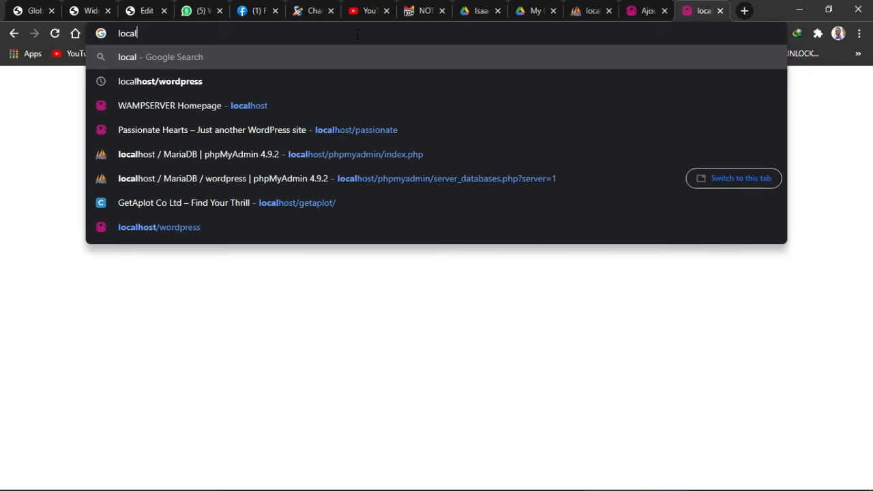
{"action": "type", "text": "127"}
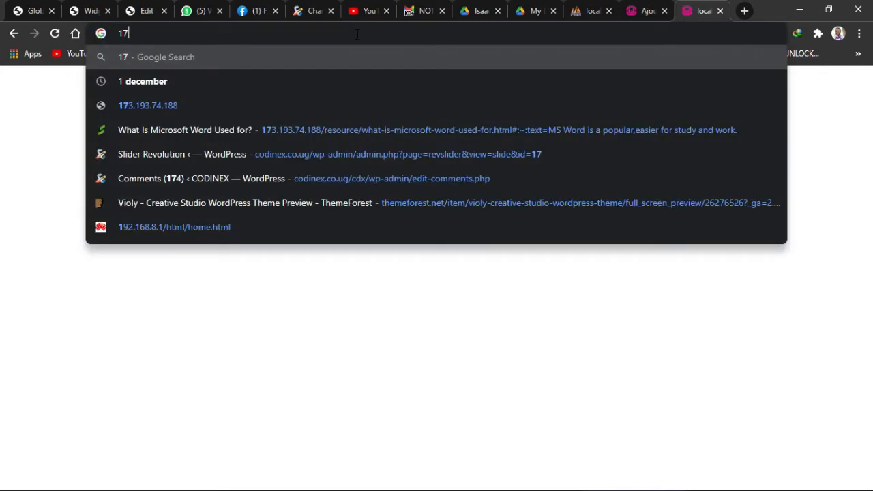
{"action": "key", "text": "BackSpace"}
{"action": "type", "text": "27/"}
{"action": "key", "text": "BackSpace"}
{"action": "type", "text": ".0.0.1"}
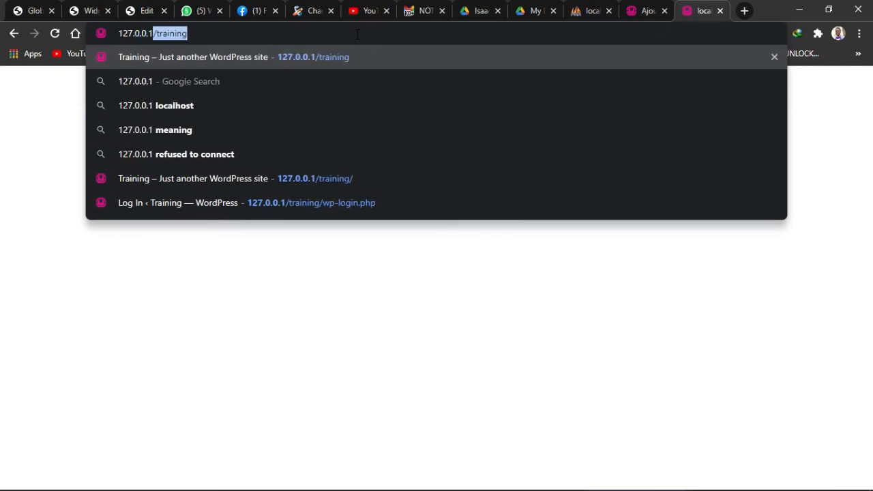
{"action": "key", "text": "Delete"}
{"action": "key", "text": "Return"}
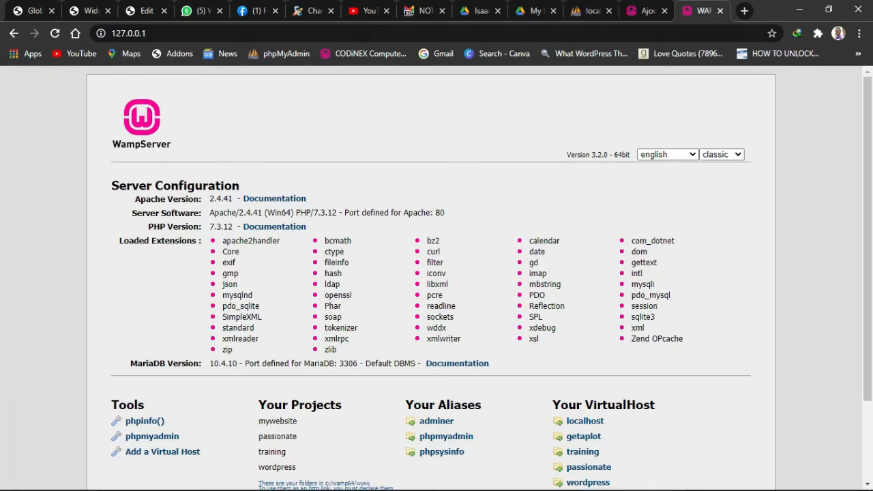
{"action": "scroll", "coordinate": [302, 317], "scroll_direction": "down", "scroll_amount": 3}
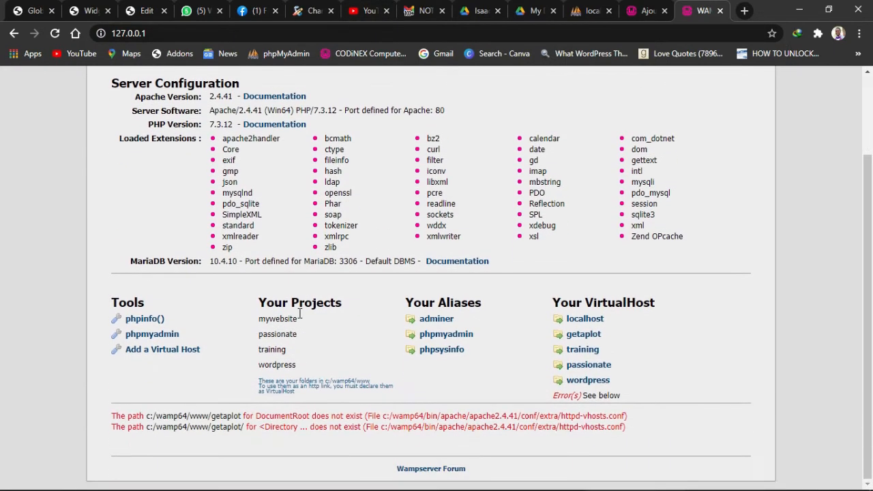
{"action": "left_click", "coordinate": [143, 337]}
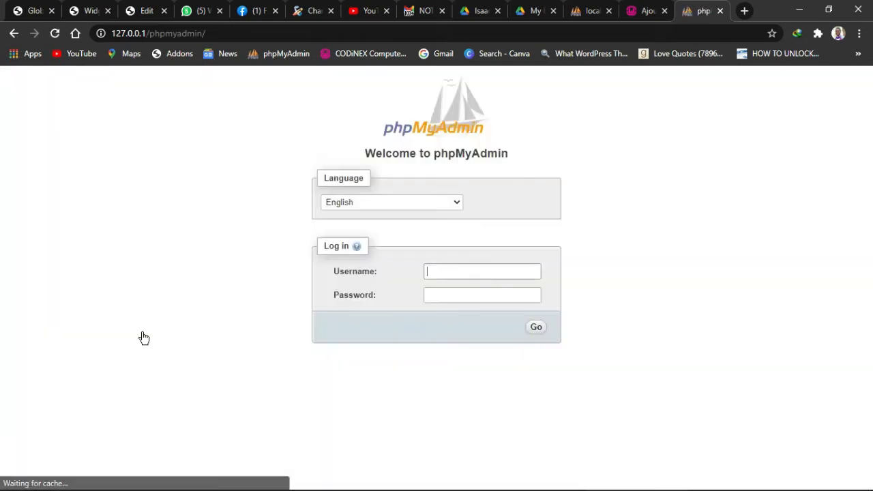
Log in to phpMyAdmin with the suggested username
{"action": "left_click", "coordinate": [456, 271]}
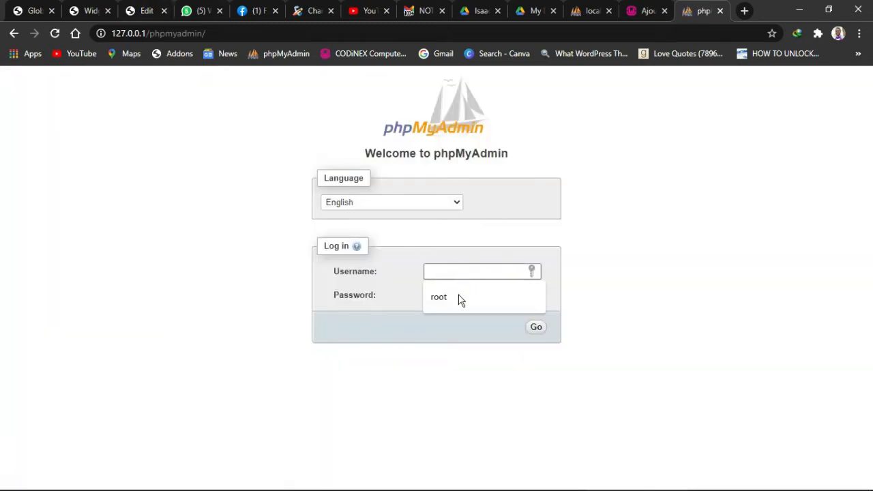
{"action": "left_click", "coordinate": [456, 297]}
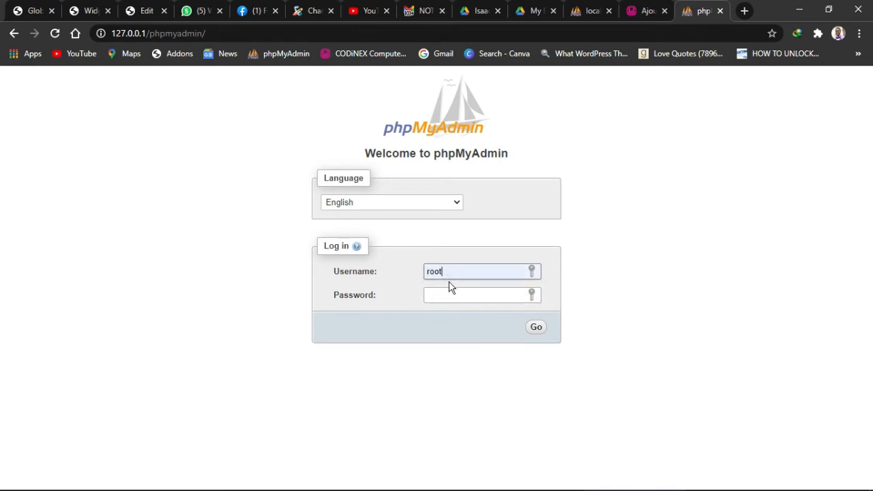
{"action": "left_click", "coordinate": [447, 297]}
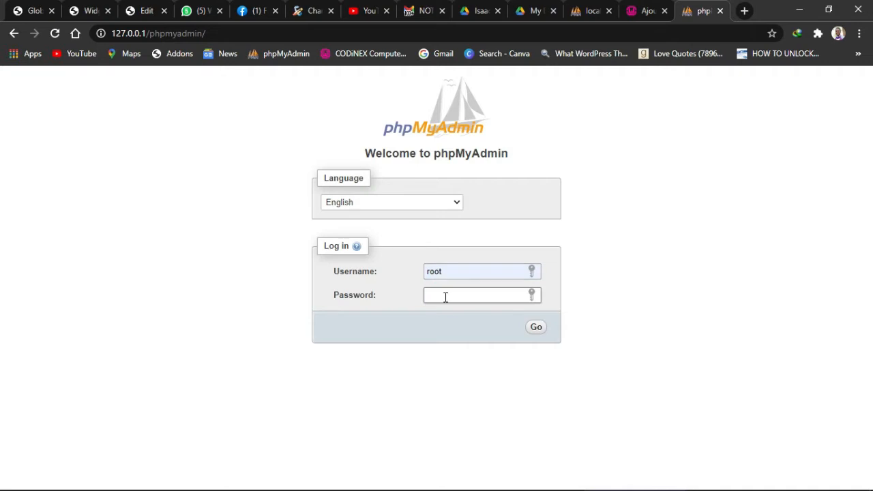
{"action": "left_click", "coordinate": [536, 327]}
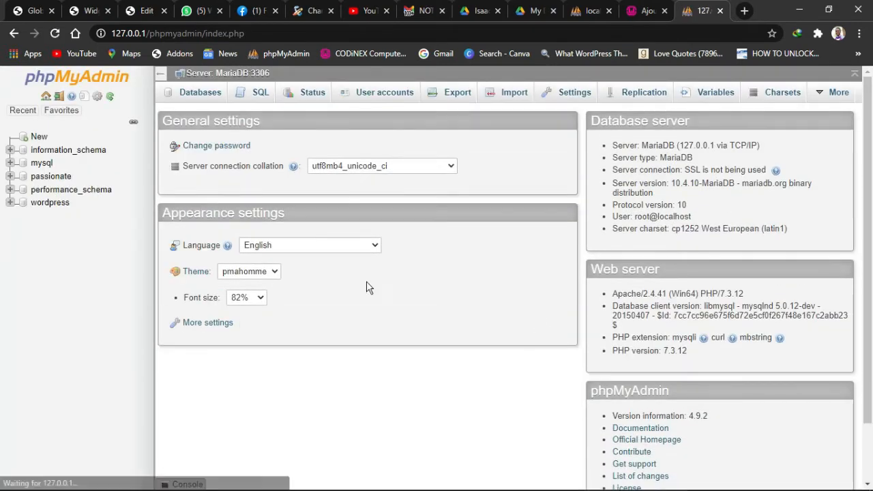
Create a new database named mywebsite
{"action": "left_click", "coordinate": [39, 138]}
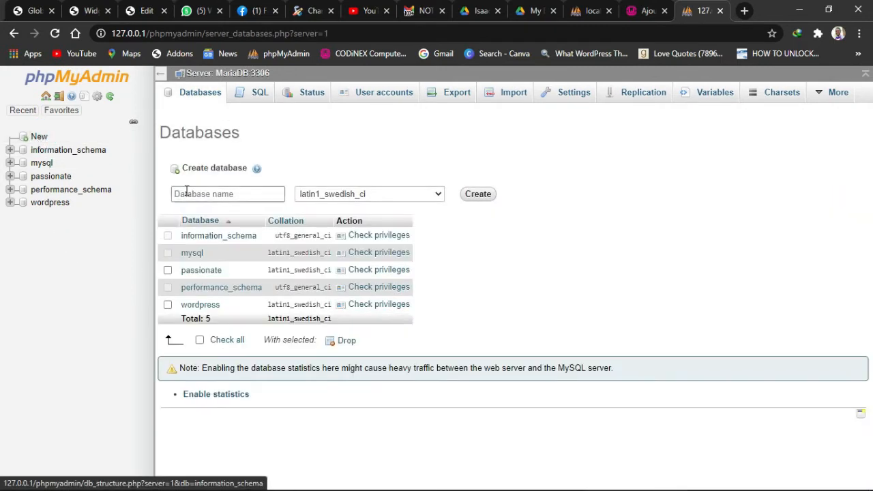
{"action": "left_click", "coordinate": [210, 193]}
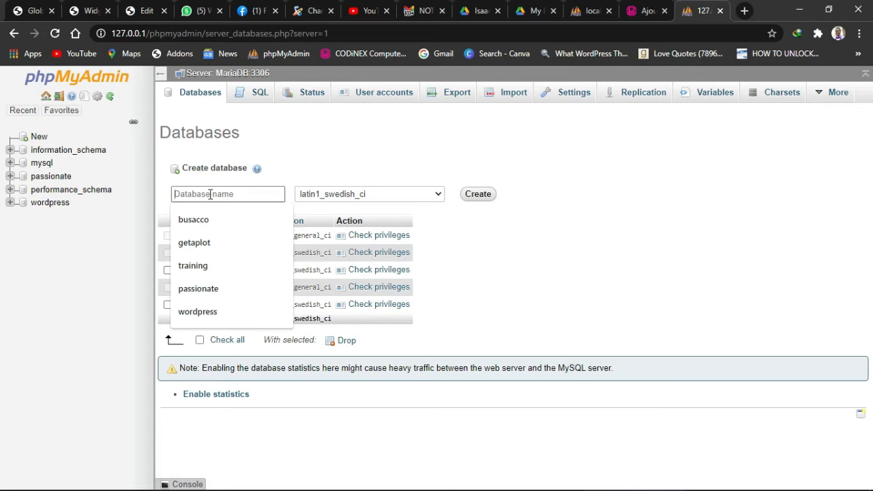
{"action": "type", "text": "myweb"}
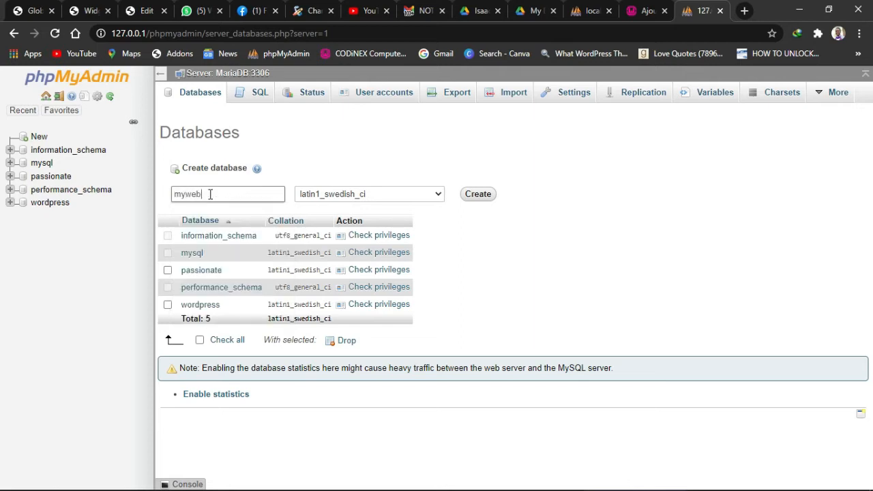
{"action": "type", "text": "site"}
{"action": "left_click", "coordinate": [481, 197]}
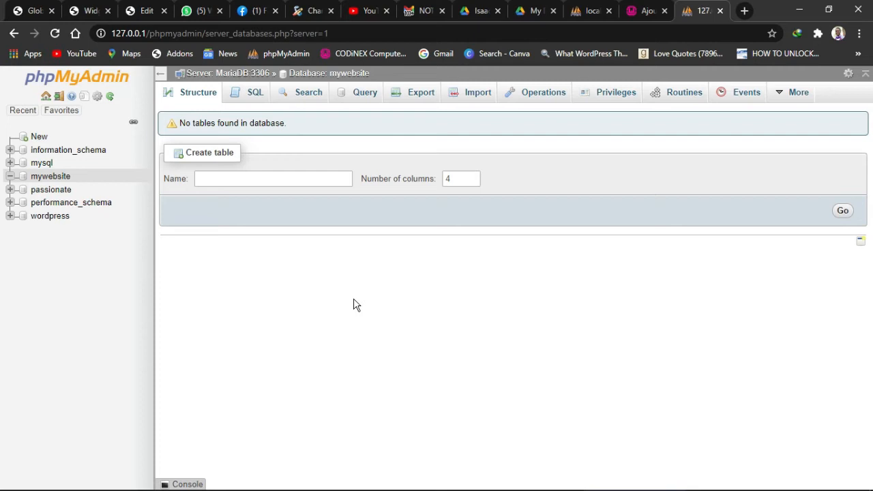
Load localhost in a new tab and go to its 'Add a Virtual Host' form
{"action": "left_click", "coordinate": [744, 11]}
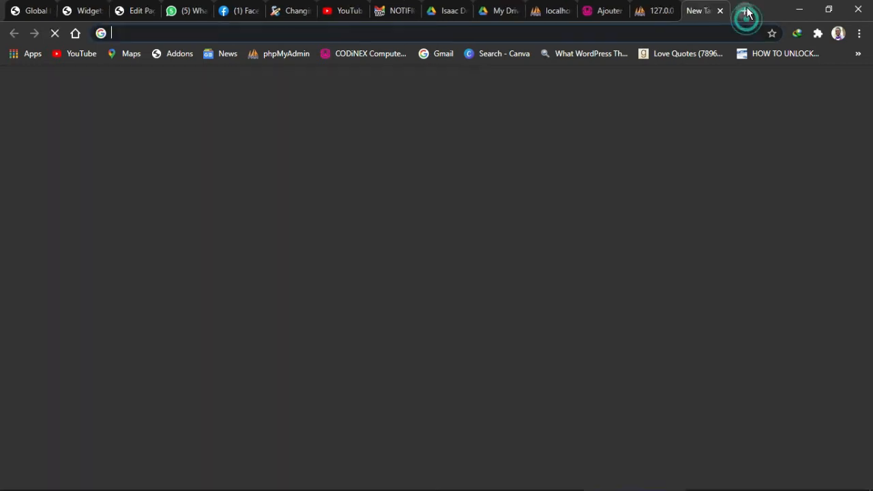
{"action": "type", "text": "loco"}
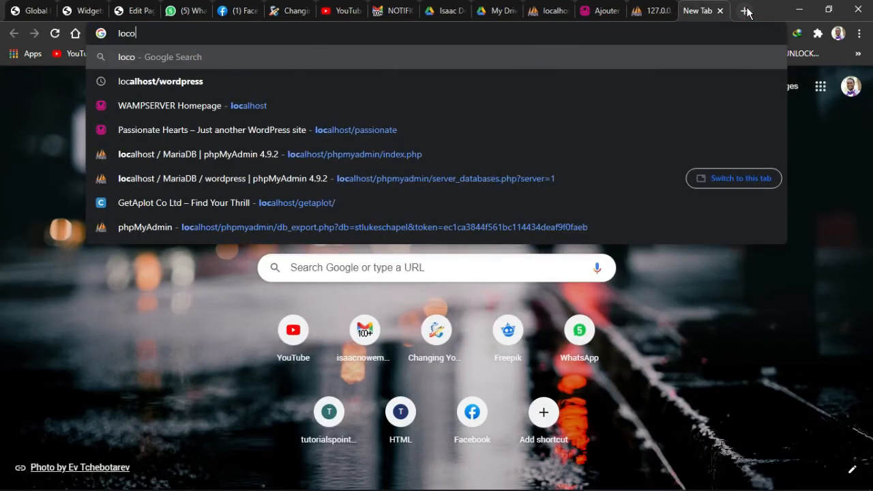
{"action": "key", "text": "BackSpace"}
{"action": "type", "text": "alho"}
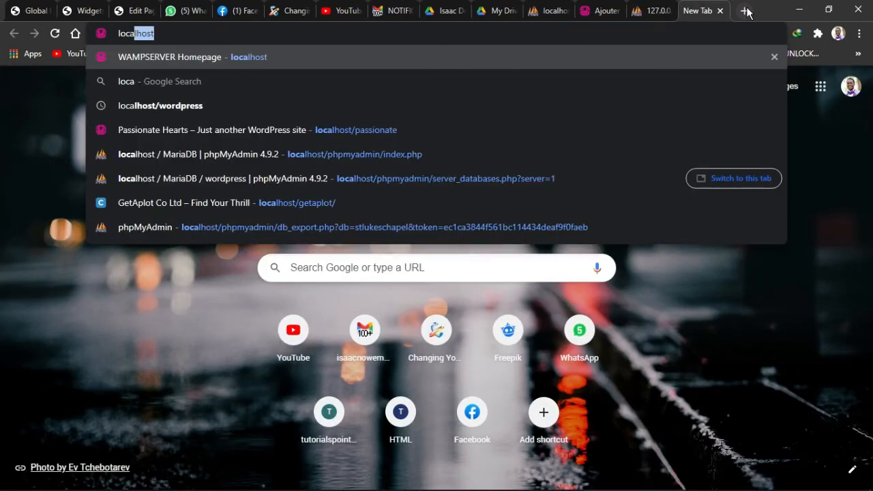
{"action": "type", "text": "st"}
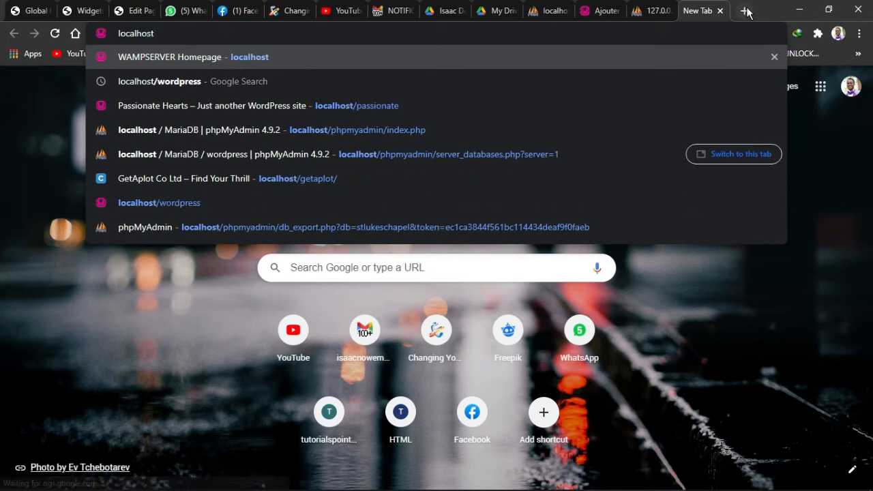
{"action": "key", "text": "Return"}
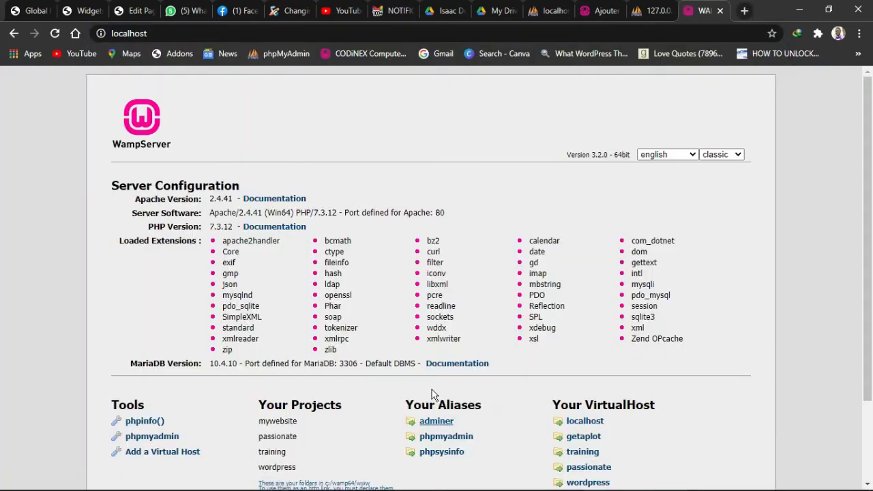
{"action": "scroll", "coordinate": [409, 382], "scroll_direction": "down", "scroll_amount": 3}
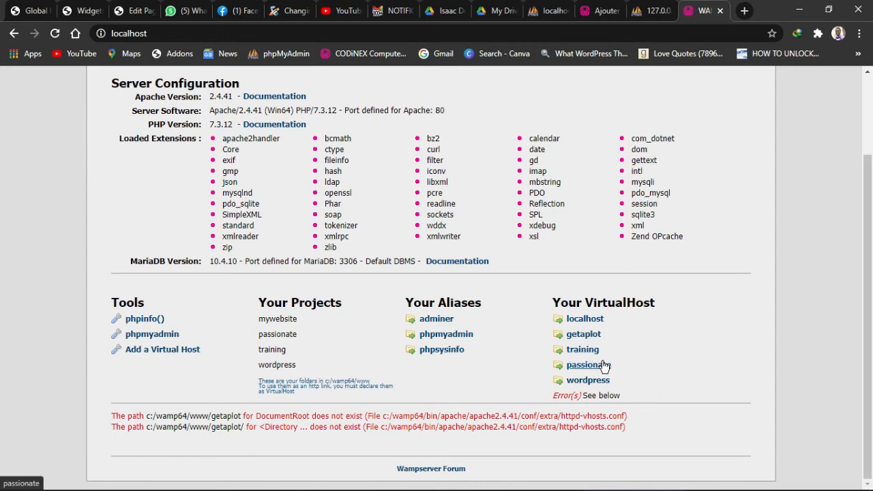
{"action": "left_click", "coordinate": [153, 351]}
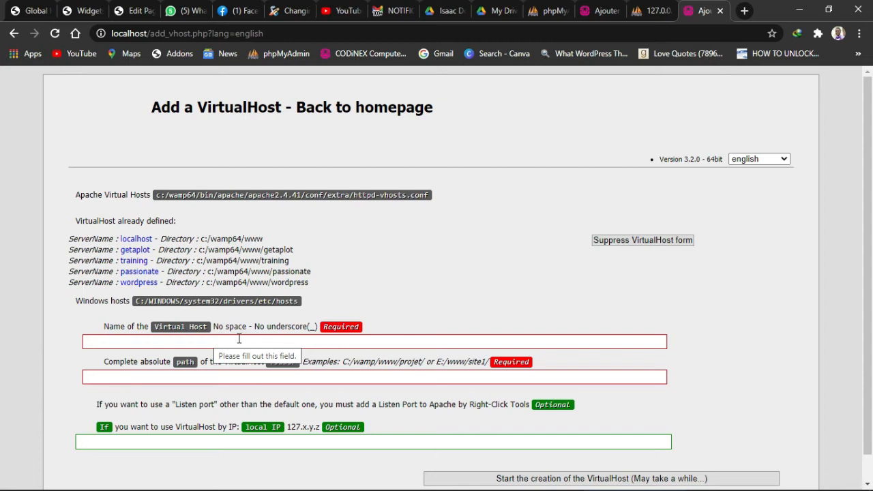
Create the virtual host 'mywebsite' with path c:/wamp64/www/mywebsite
{"action": "left_click", "coordinate": [195, 344]}
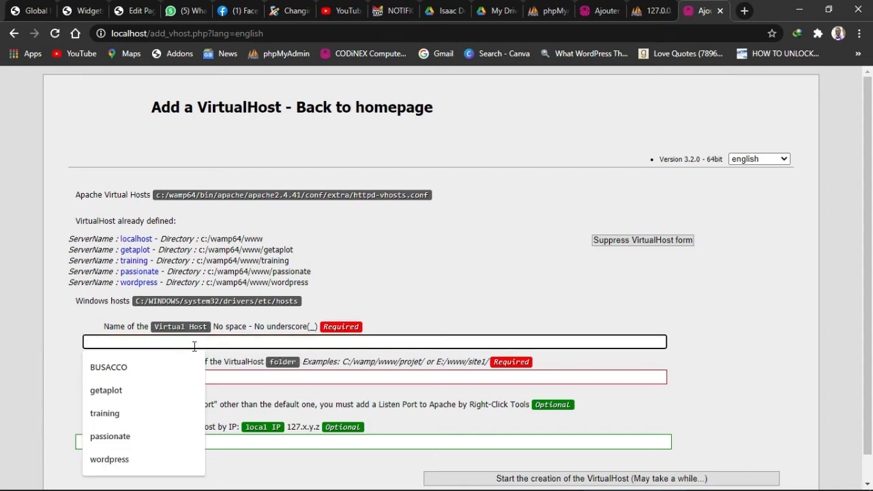
{"action": "type", "text": "my"}
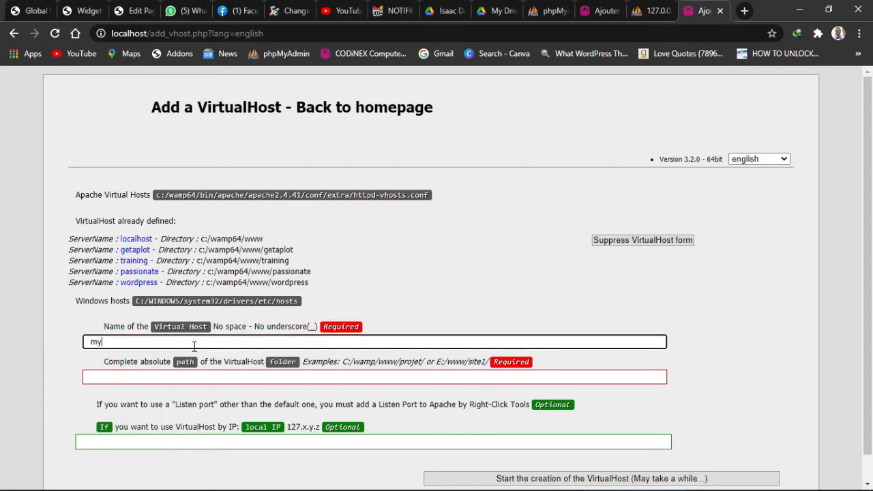
{"action": "type", "text": "website"}
{"action": "left_click", "coordinate": [193, 376]}
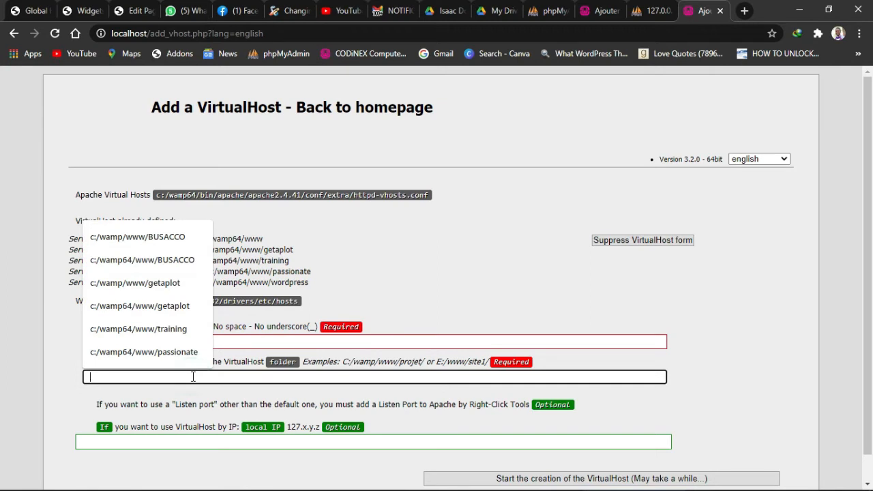
{"action": "type", "text": "c"}
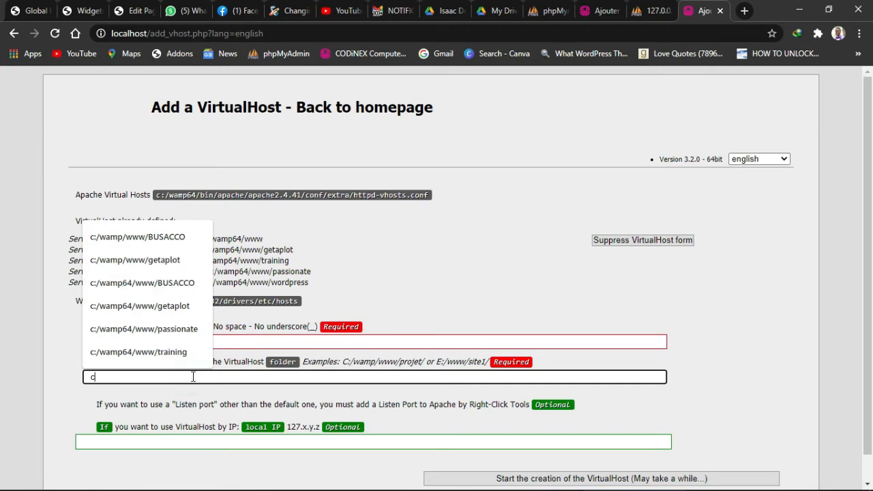
{"action": "key", "text": "Up"}
{"action": "key", "text": "Return"}
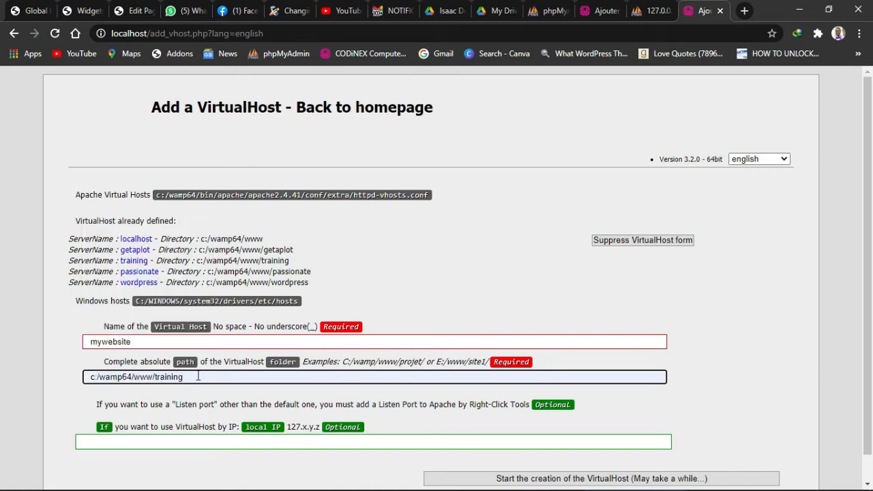
{"action": "left_click_drag", "start_coordinate": [198, 377], "coordinate": [157, 382]}
{"action": "type", "text": "mywebsite"}
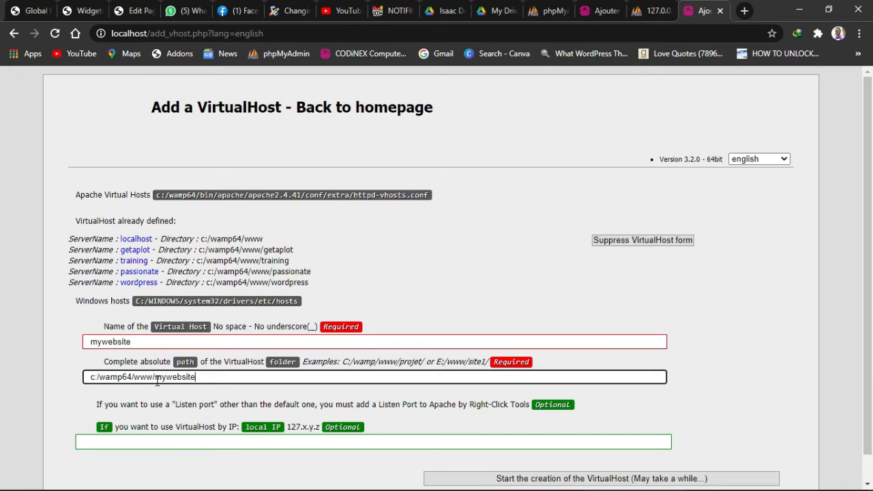
{"action": "scroll", "coordinate": [374, 418], "scroll_direction": "down", "scroll_amount": 1}
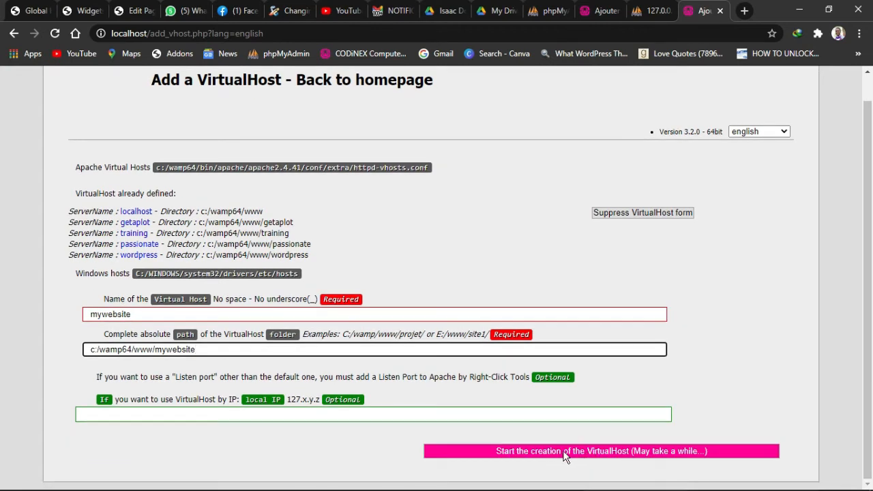
{"action": "left_click", "coordinate": [563, 451]}
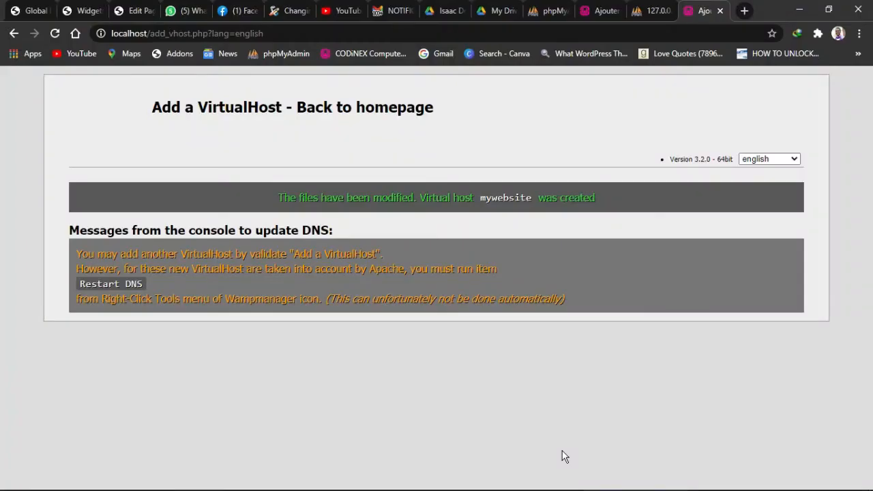
Go to localhost/mywebsite to bring up the WordPress setup-config welcome page
{"action": "left_click", "coordinate": [566, 36]}
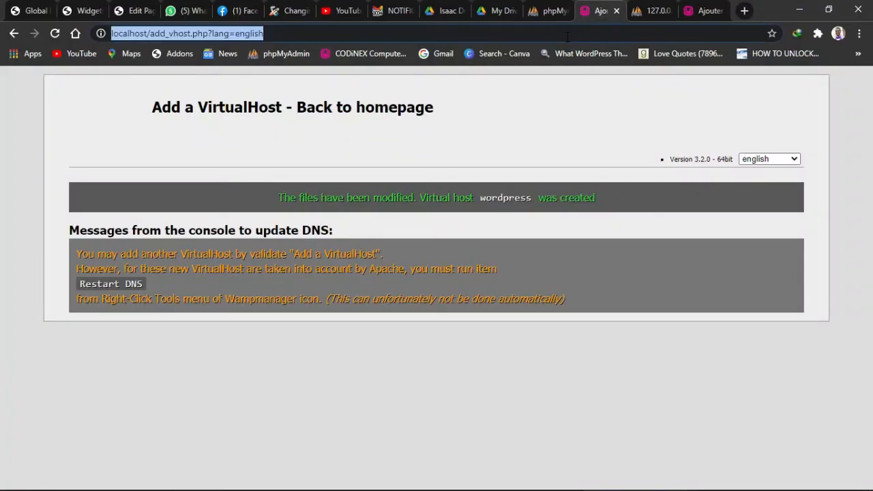
{"action": "type", "text": "lo"}
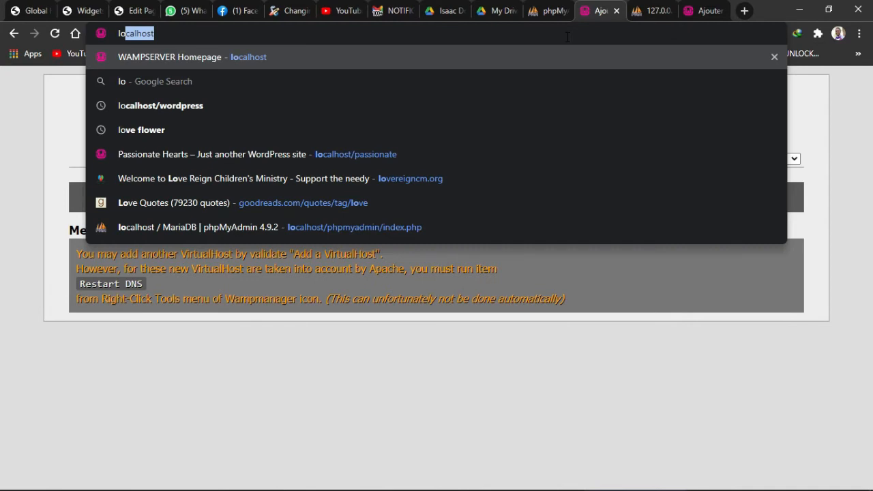
{"action": "type", "text": "calhost/"}
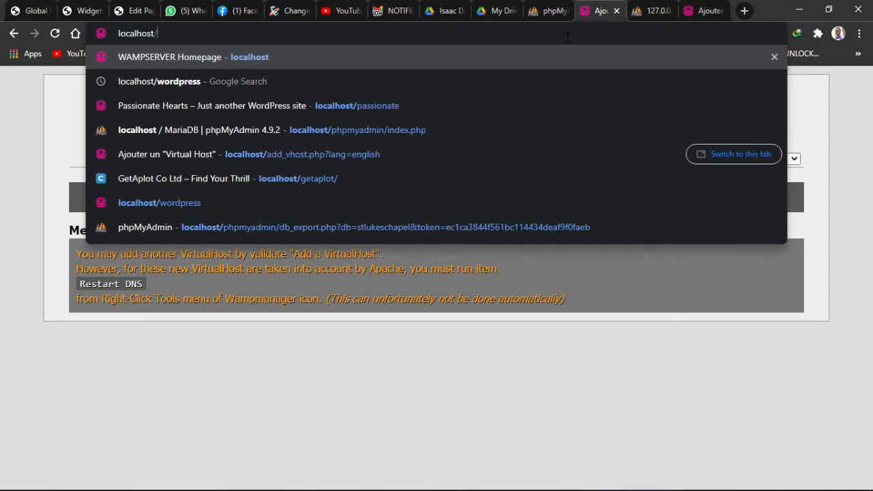
{"action": "type", "text": "w"}
{"action": "key", "text": "BackSpace"}
{"action": "type", "text": "mywebsite"}
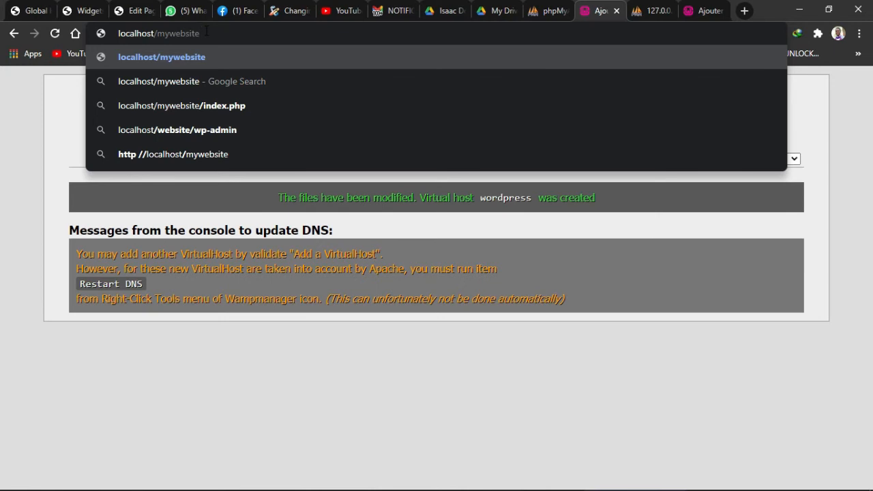
{"action": "key", "text": "Return"}
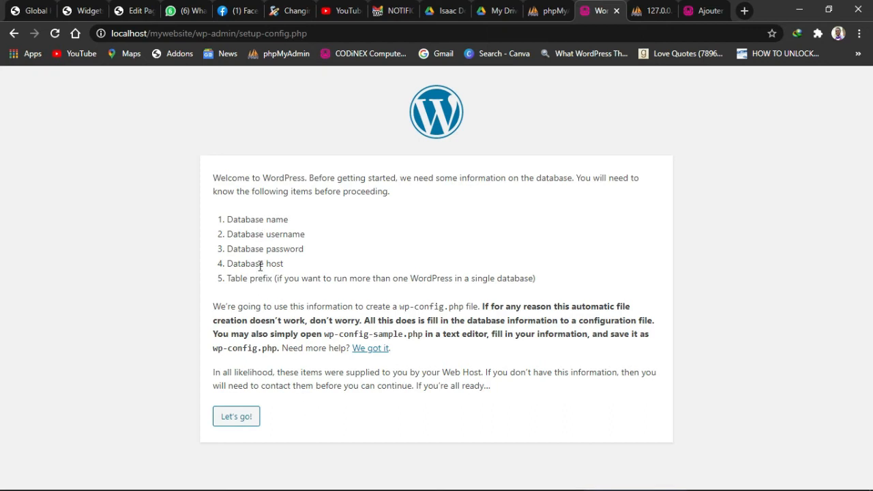
Enter database name mywebsite, username root and an empty password, then run the installation
{"action": "left_click", "coordinate": [238, 417]}
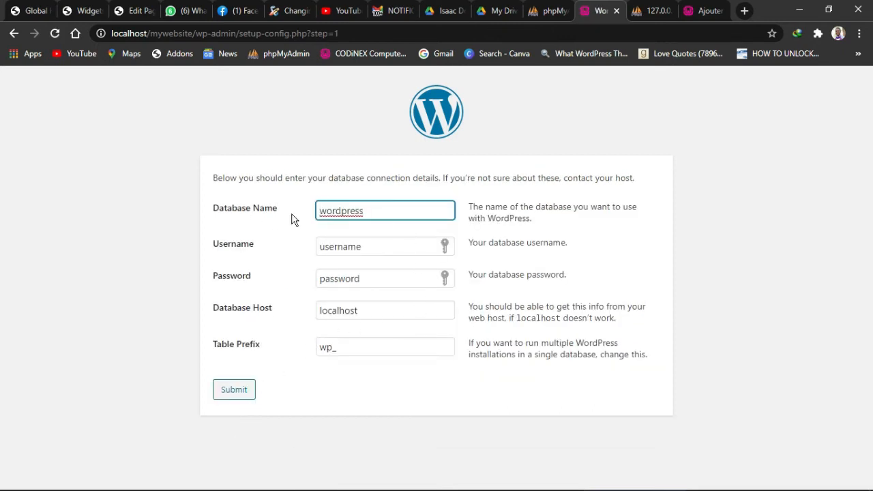
{"action": "double_click", "coordinate": [377, 217]}
{"action": "type", "text": "mywebsite"}
{"action": "left_click_drag", "start_coordinate": [375, 247], "coordinate": [312, 252]}
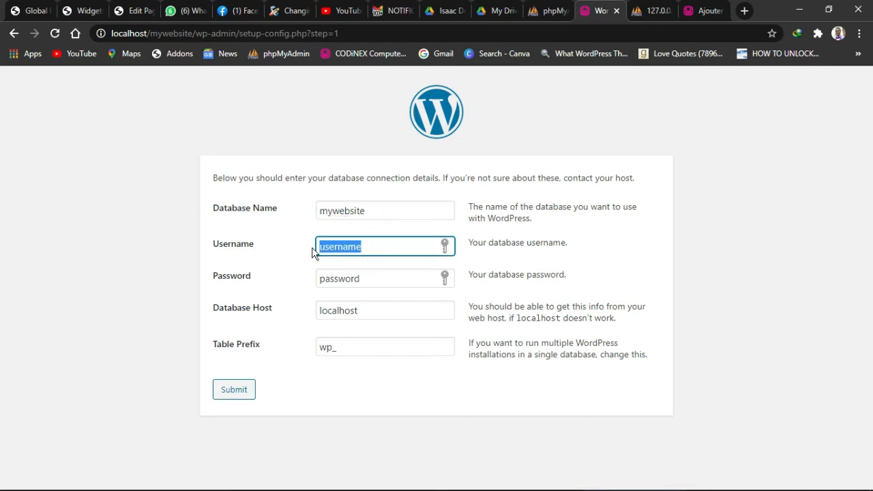
{"action": "type", "text": "roo"}
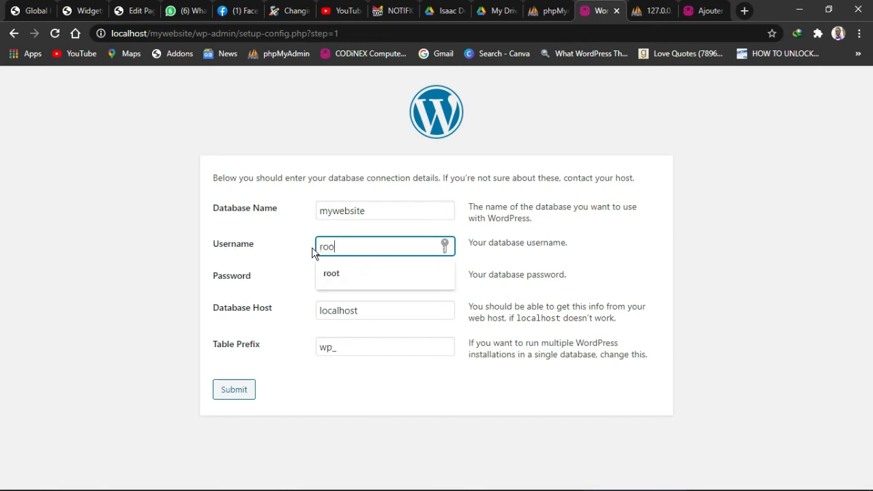
{"action": "type", "text": "t"}
{"action": "left_click_drag", "start_coordinate": [377, 276], "coordinate": [276, 286]}
{"action": "key", "text": "BackSpace"}
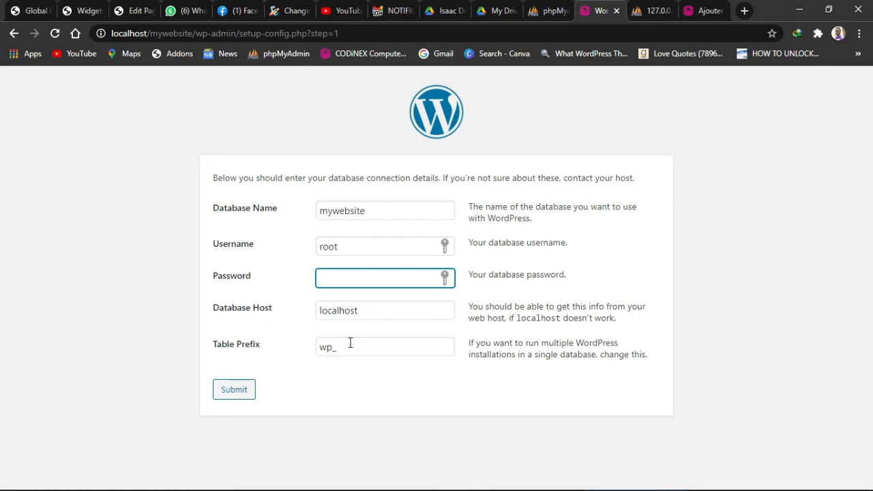
{"action": "left_click", "coordinate": [236, 390]}
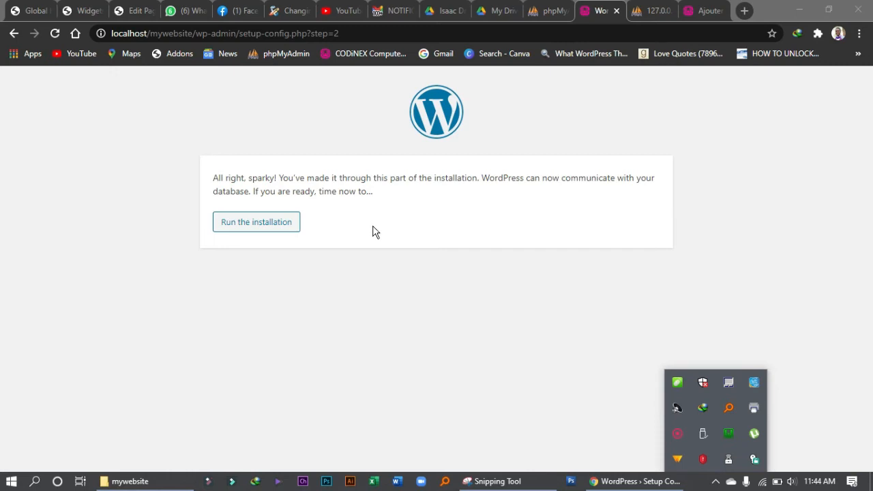
{"action": "left_click", "coordinate": [271, 225]}
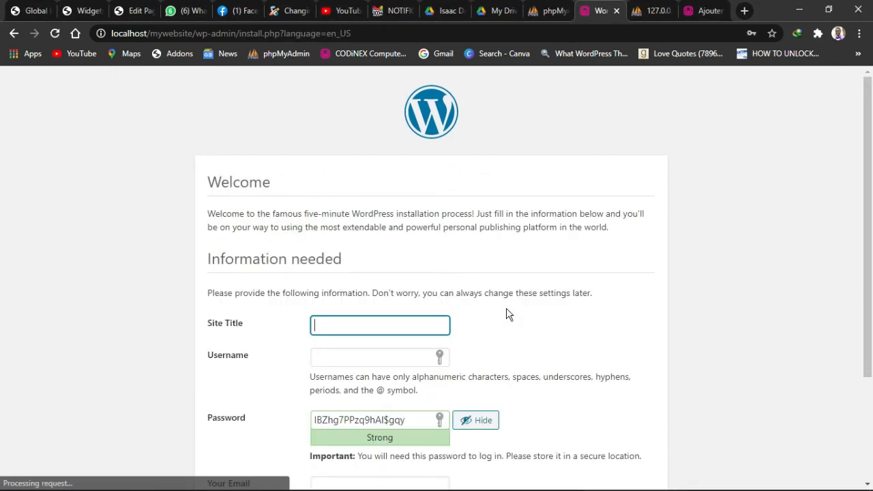
Fill in site title 'My Website' plus the admin username, password and e-mail address
{"action": "scroll", "coordinate": [505, 312], "scroll_direction": "down", "scroll_amount": 1}
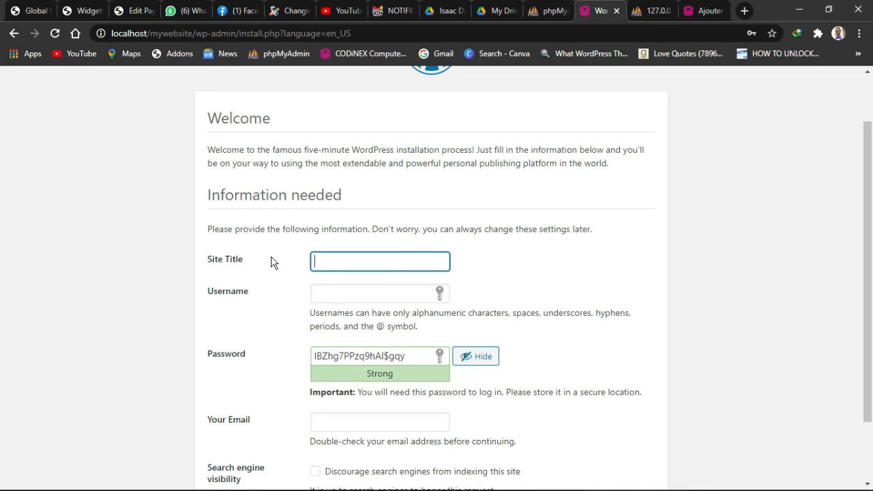
{"action": "left_click", "coordinate": [335, 262]}
{"action": "type", "text": "My Website"}
{"action": "left_click", "coordinate": [343, 291]}
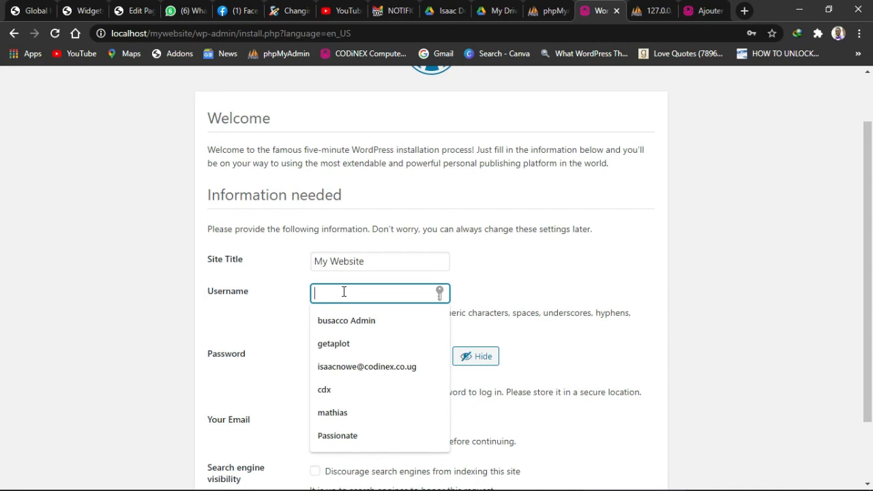
{"action": "type", "text": "codinex"}
{"action": "scroll", "coordinate": [356, 302], "scroll_direction": "down", "scroll_amount": 1}
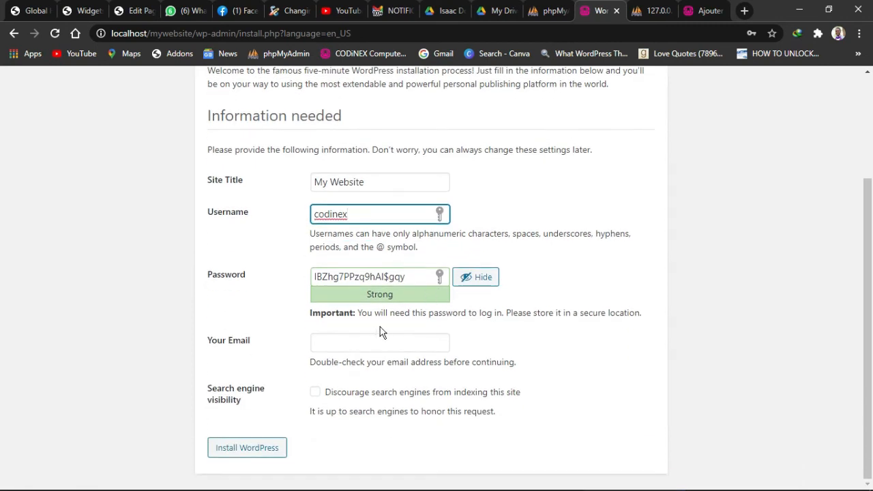
{"action": "left_click_drag", "start_coordinate": [411, 276], "coordinate": [293, 279]}
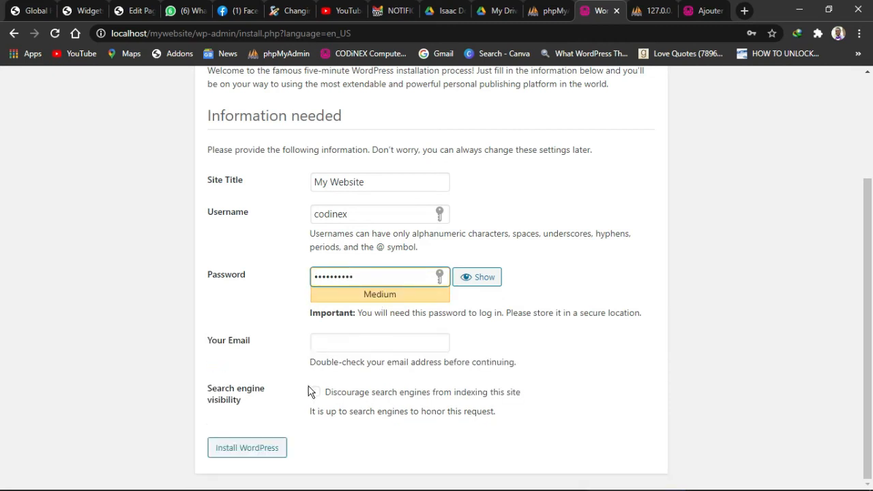
{"action": "left_click", "coordinate": [323, 334]}
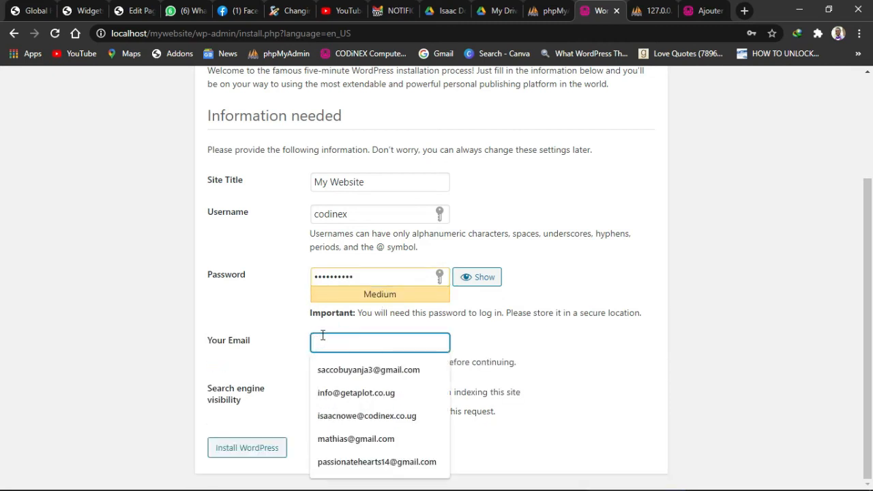
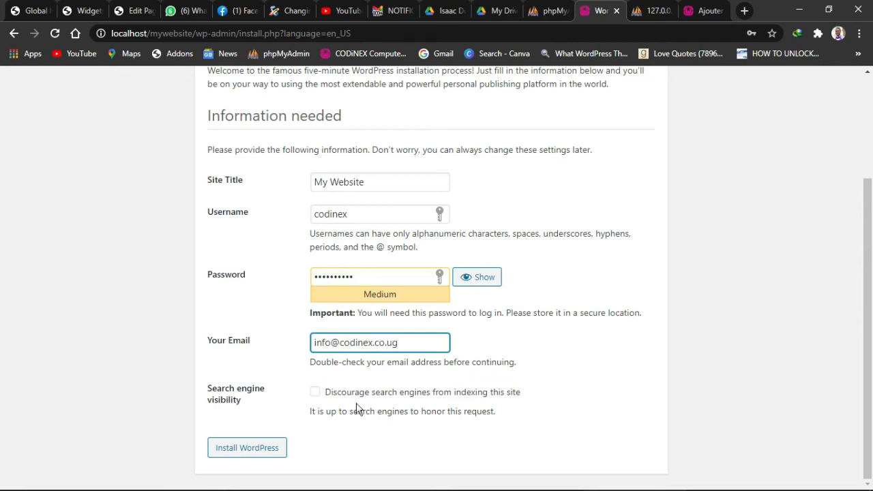
Install WordPress and decline the browser's password-saving prompts
{"action": "left_click", "coordinate": [249, 450]}
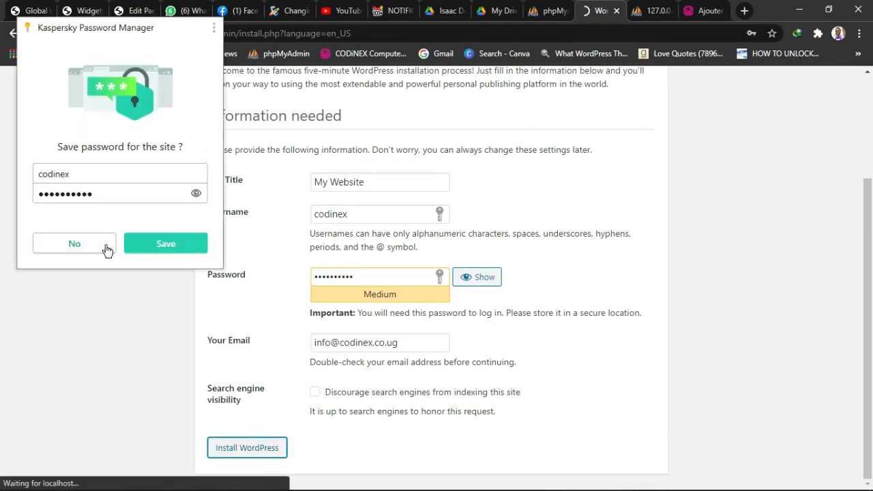
{"action": "left_click", "coordinate": [75, 244]}
{"action": "left_click", "coordinate": [335, 358]}
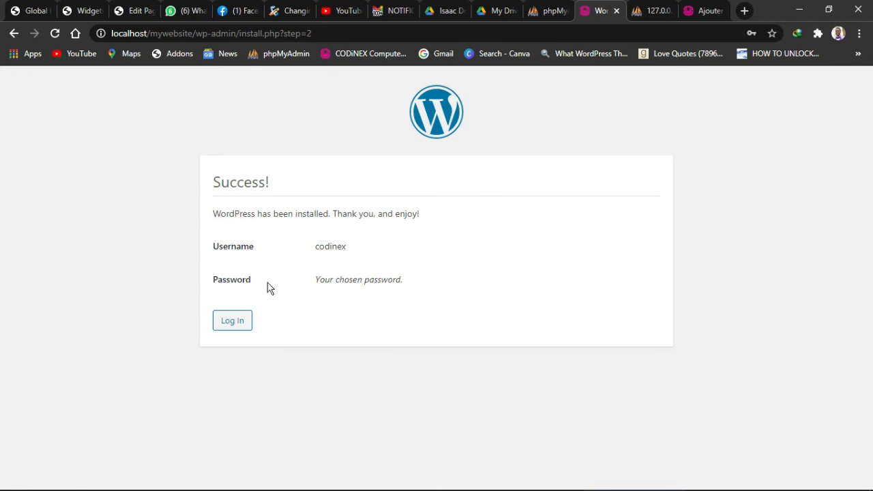
Log in from the Success page to reach the My Website dashboard
{"action": "left_click", "coordinate": [232, 321]}
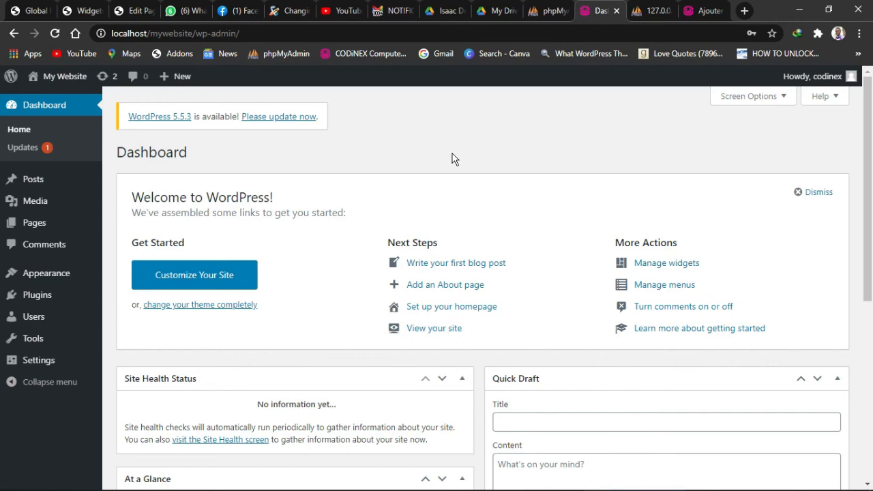
Open Visit Site from the My Website admin-bar menu to view the front end
{"action": "scroll", "coordinate": [245, 273], "scroll_direction": "down", "scroll_amount": 5}
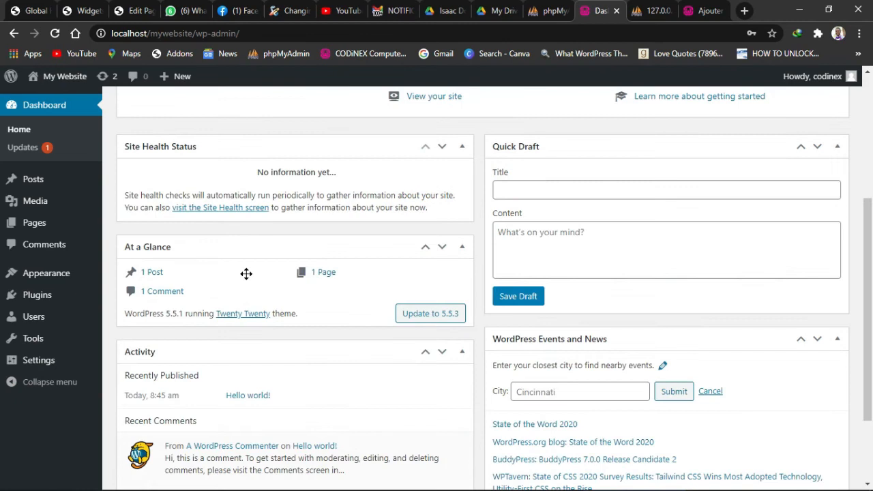
{"action": "scroll", "coordinate": [344, 272], "scroll_direction": "up", "scroll_amount": 5}
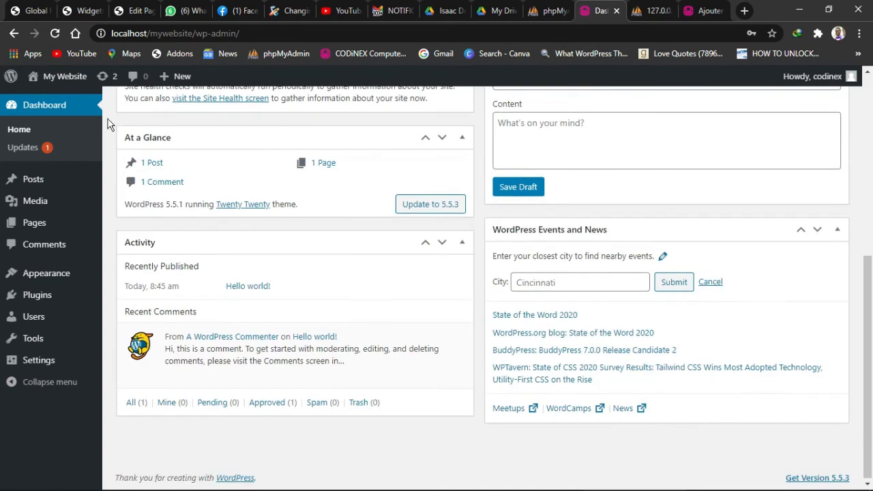
{"action": "scroll", "coordinate": [461, 161], "scroll_direction": "down", "scroll_amount": 5}
{"action": "mouse_move", "coordinate": [56, 81]}
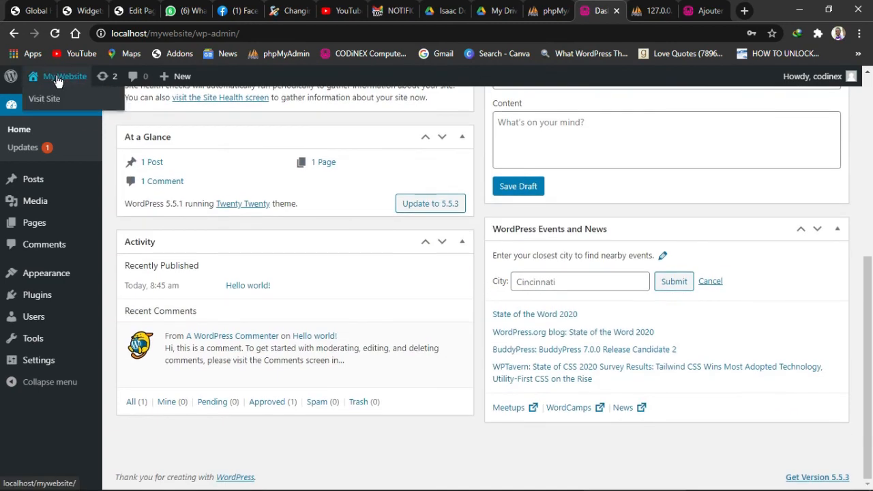
{"action": "left_click", "coordinate": [39, 104]}
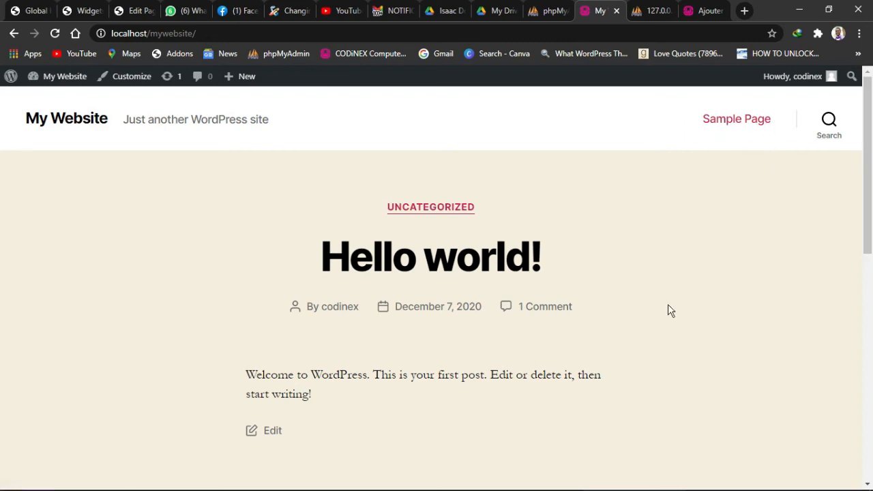
{"action": "scroll", "coordinate": [668, 309], "scroll_direction": "down", "scroll_amount": 2}
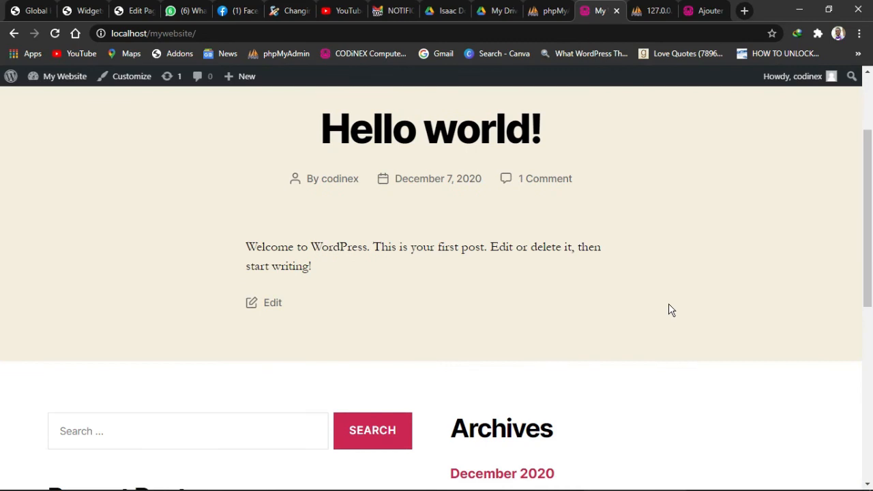
{"action": "scroll", "coordinate": [669, 309], "scroll_direction": "up", "scroll_amount": 2}
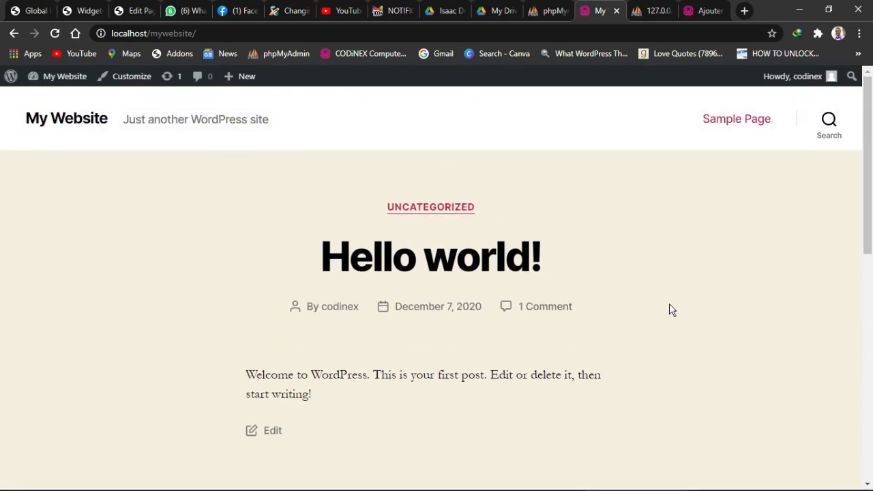